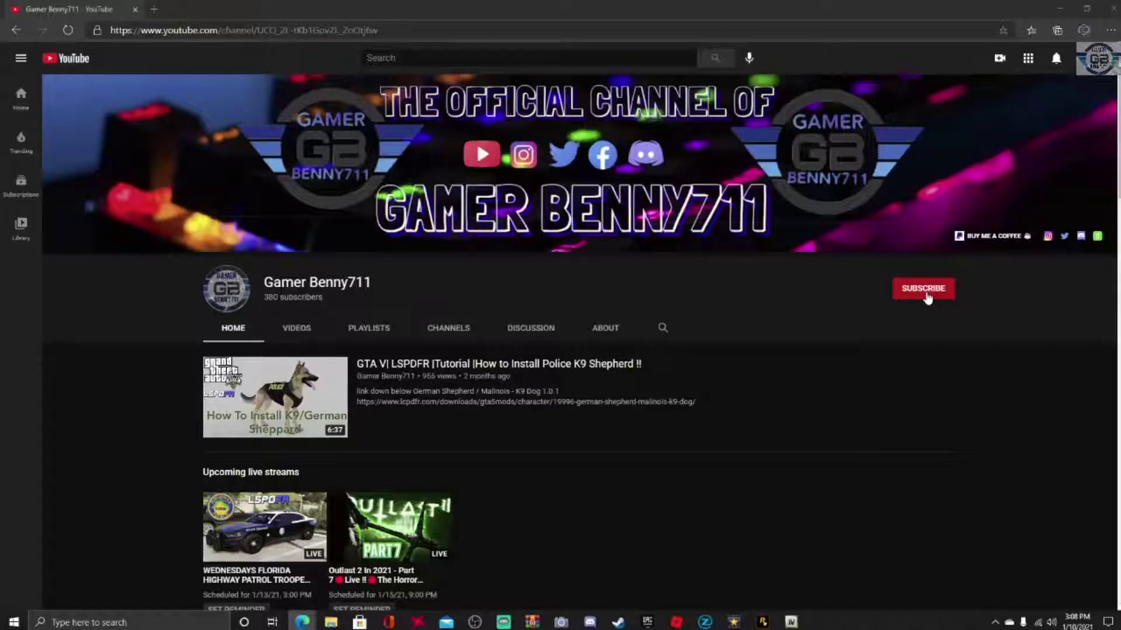
# Subscribe to the YouTube channel and set its notifications to All.
pyautogui.click(928, 297)
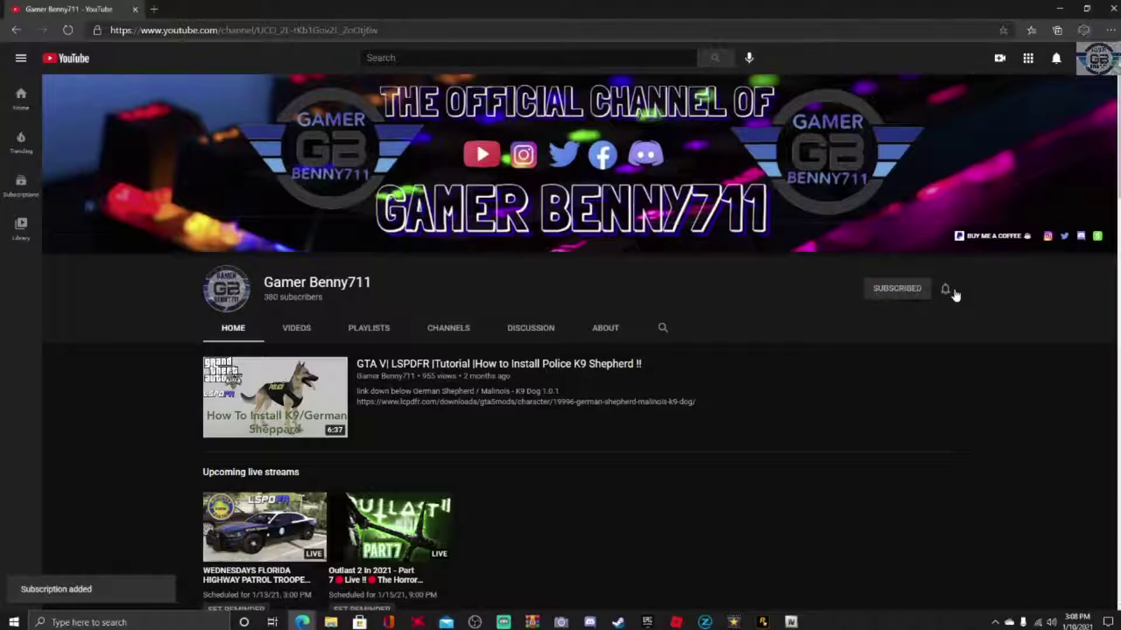
pyautogui.click(945, 290)
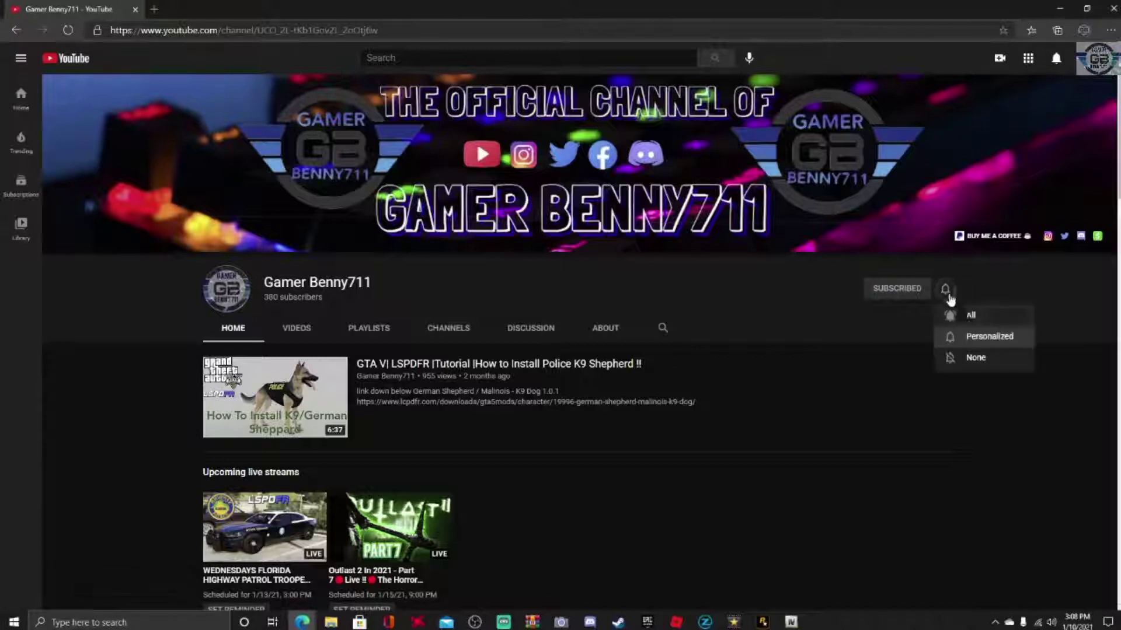
pyautogui.click(966, 316)
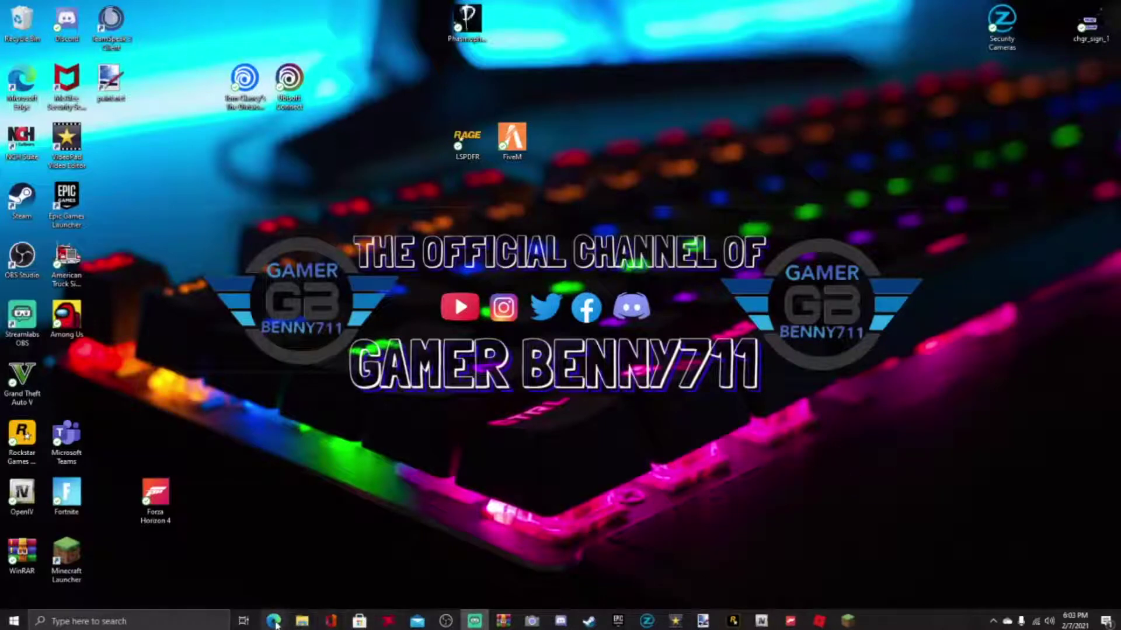
# Bring the Plate Checker Remastered page forward and preview both of its screenshots.
pyautogui.moveTo(273, 621)
pyautogui.click(305, 575)
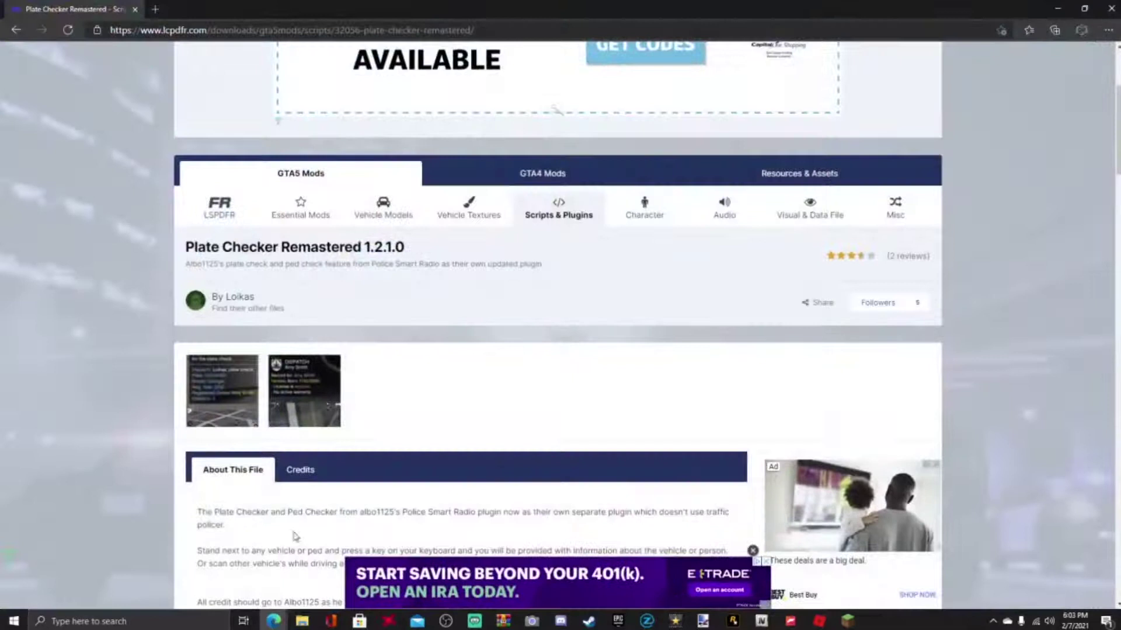
pyautogui.scroll(2, 332, 502)
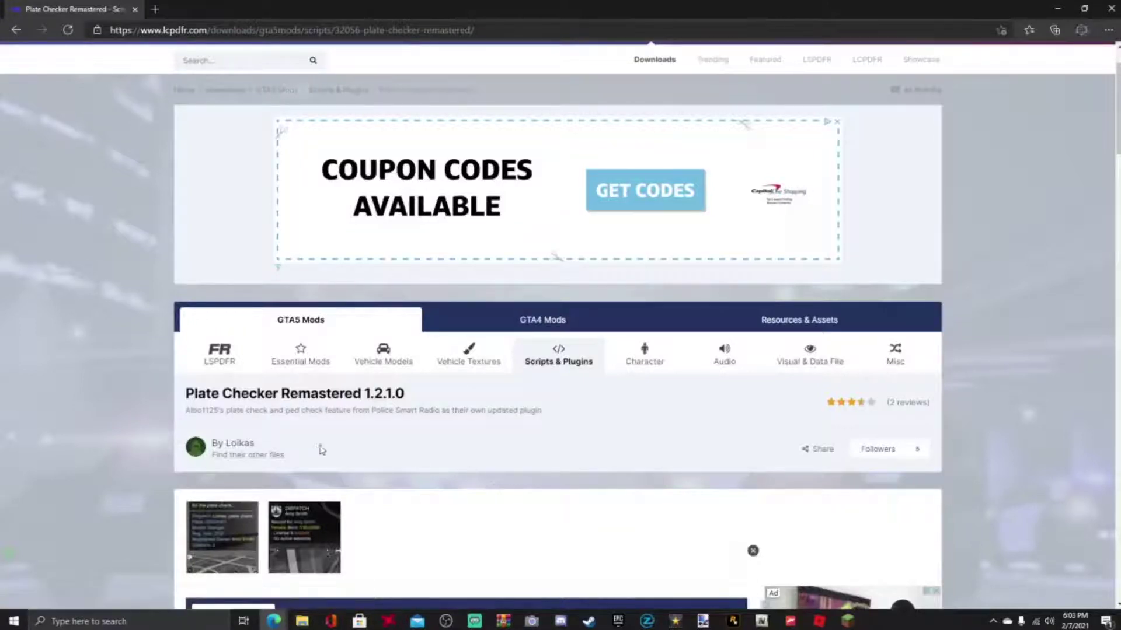
pyautogui.scroll(-1, 336, 441)
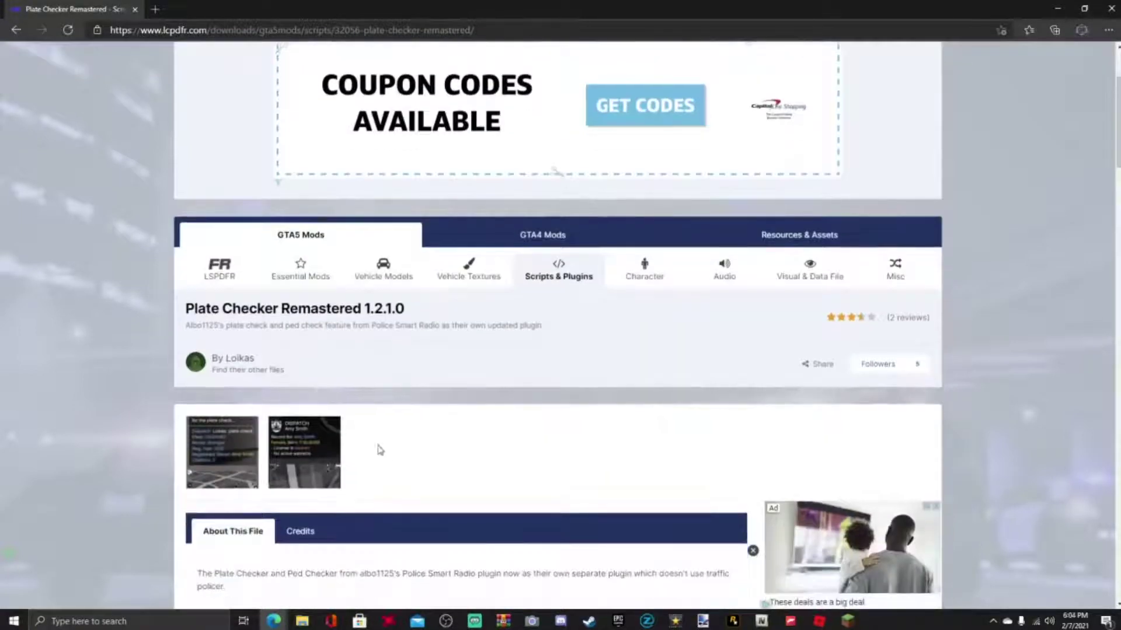
pyautogui.scroll(-1, 379, 452)
pyautogui.click(246, 397)
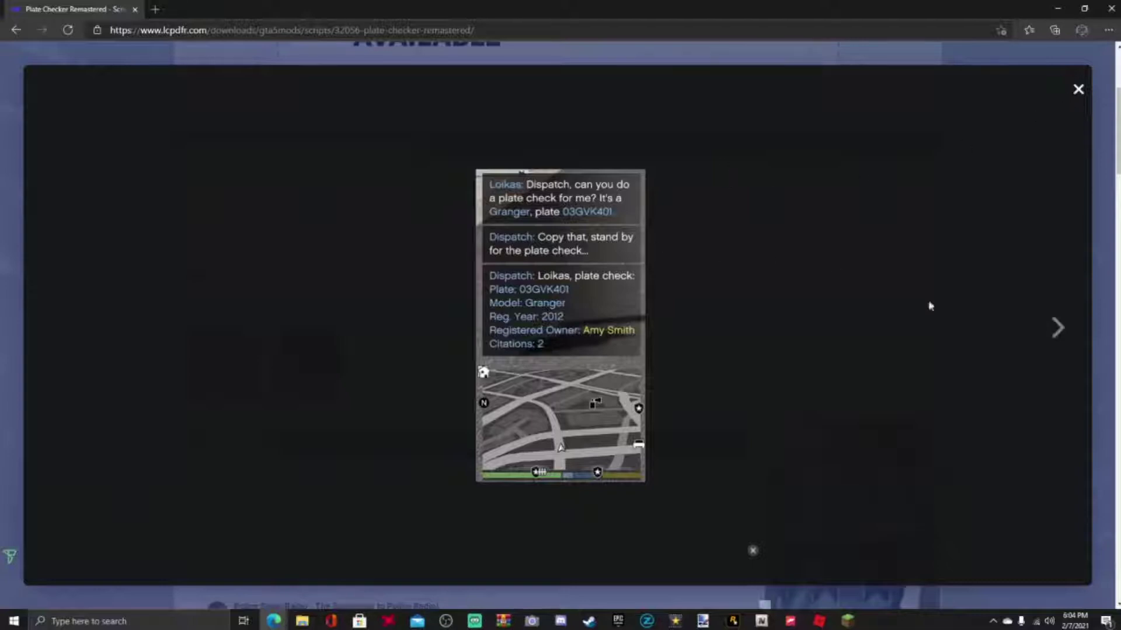
pyautogui.click(1061, 325)
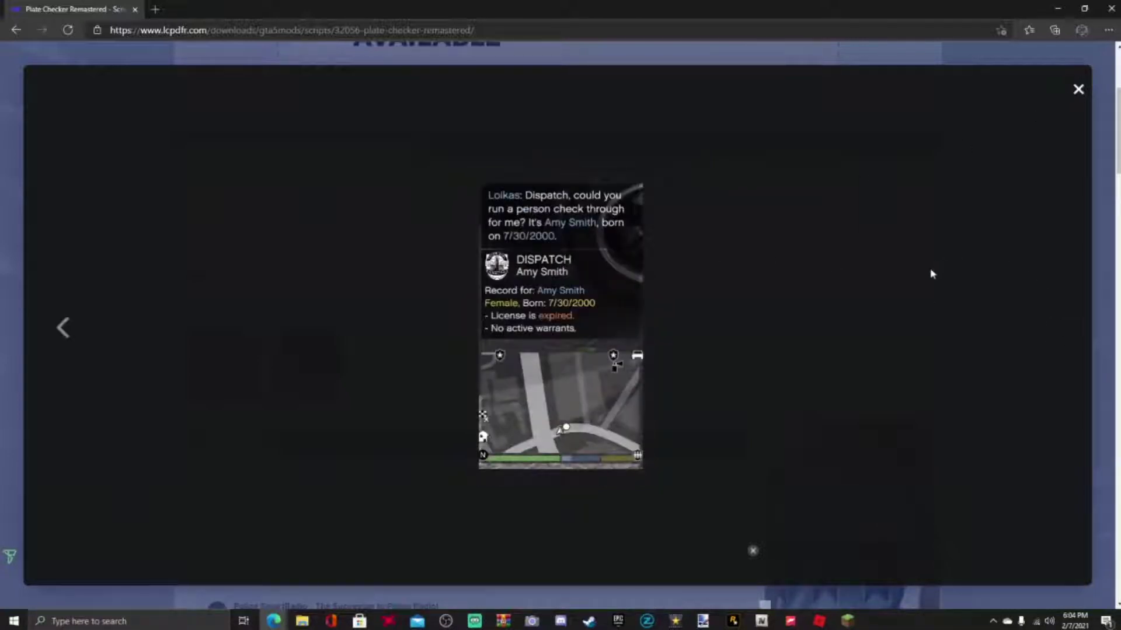
pyautogui.click(1079, 89)
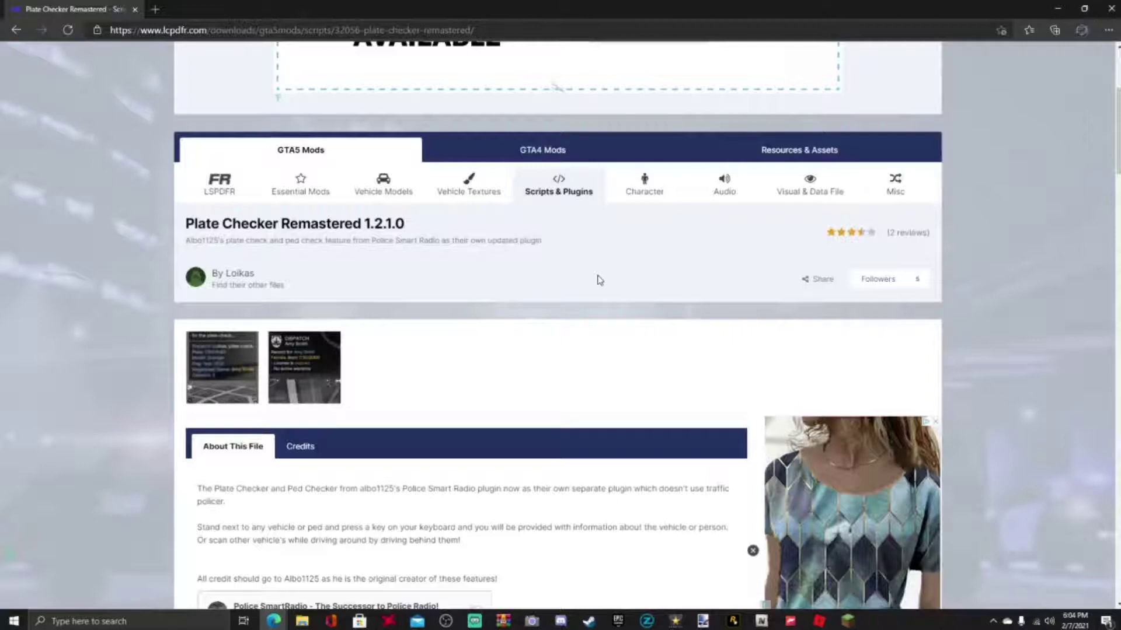
# Scroll down to the Download this file button.
pyautogui.scroll(-3, 523, 283)
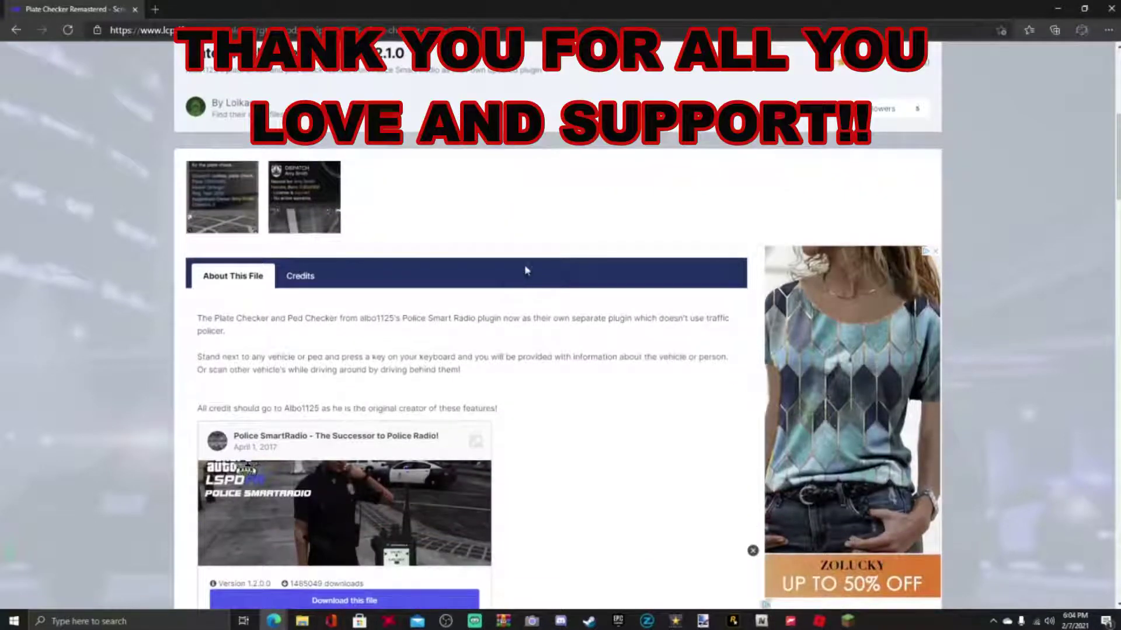
pyautogui.scroll(-3, 526, 270)
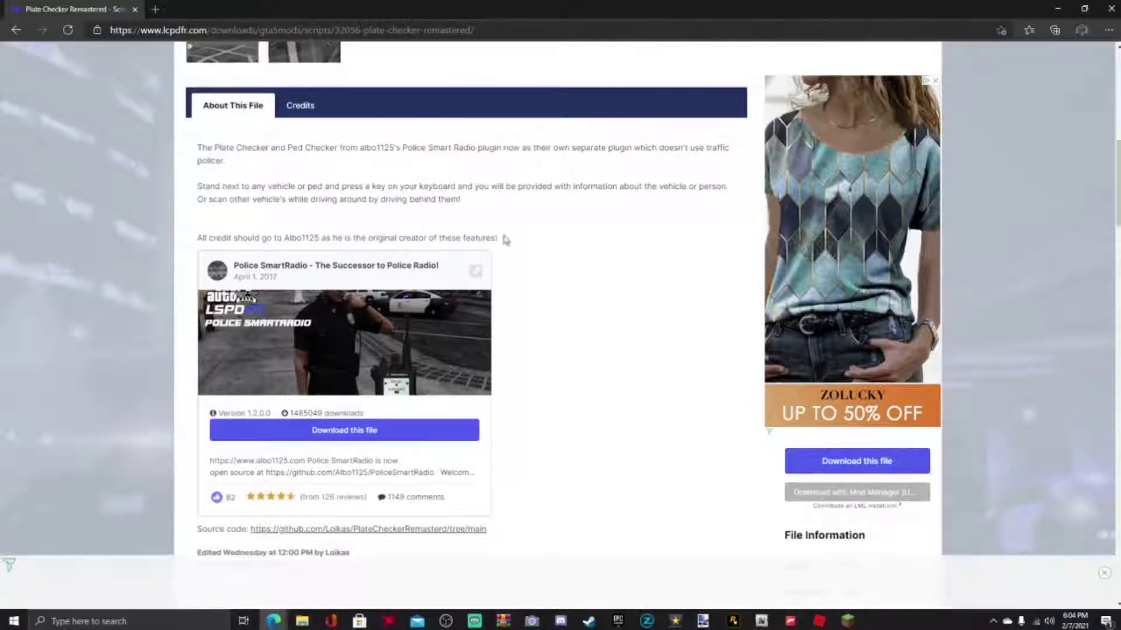
pyautogui.scroll(5, 598, 255)
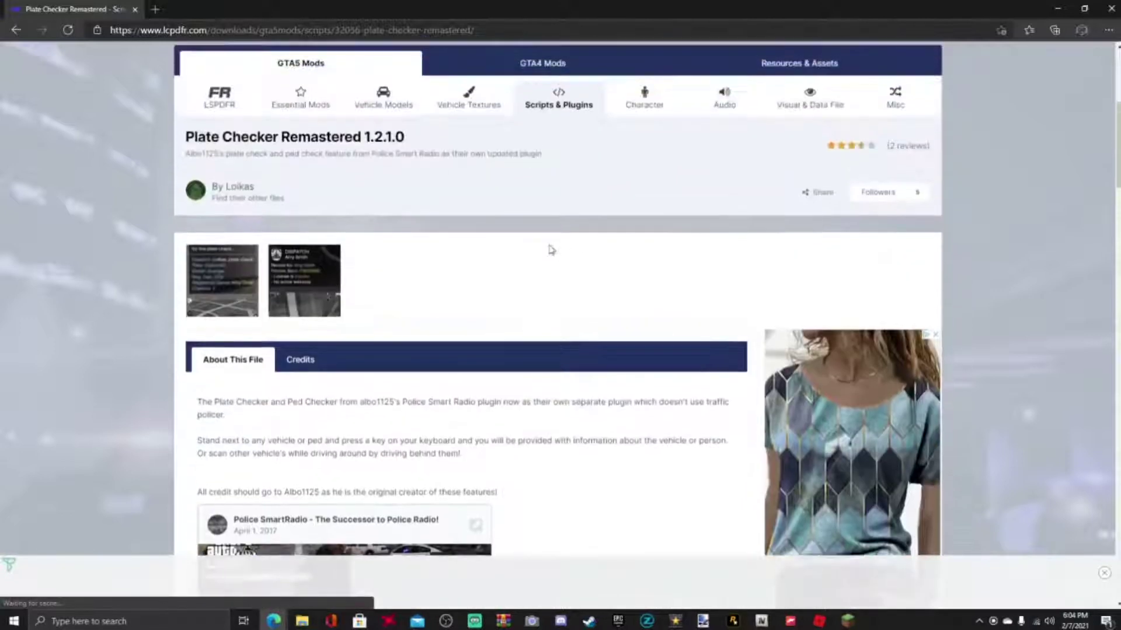
pyautogui.scroll(-4, 545, 245)
pyautogui.scroll(-5, 663, 247)
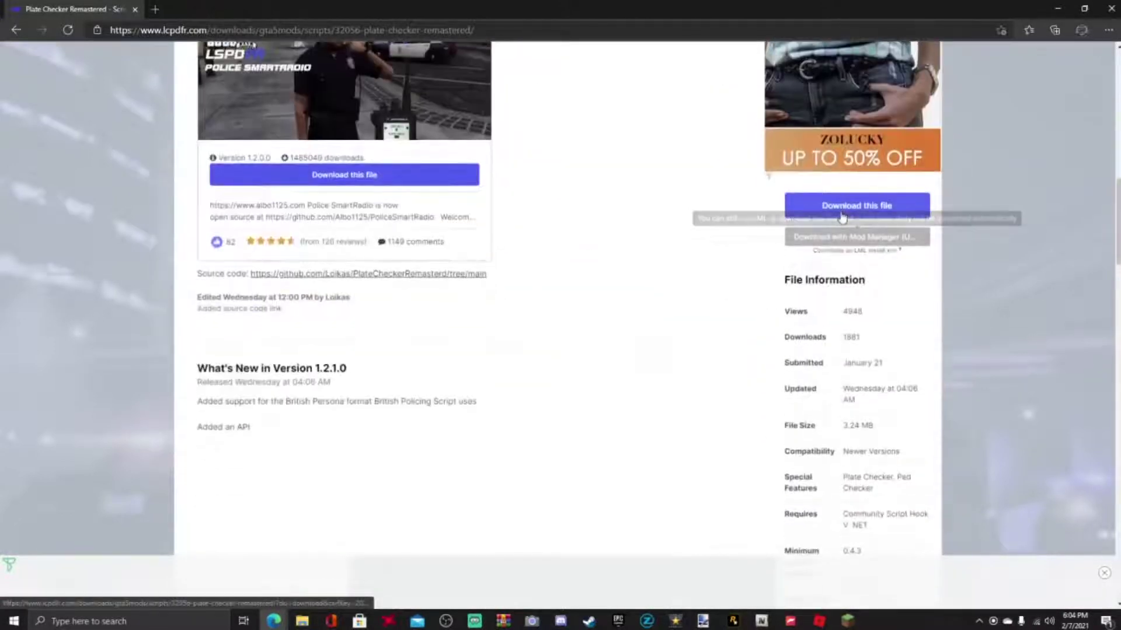
# Agree to the download terms and download PlateCheckerRemasterd V1.2.1.0.zip.
pyautogui.click(840, 214)
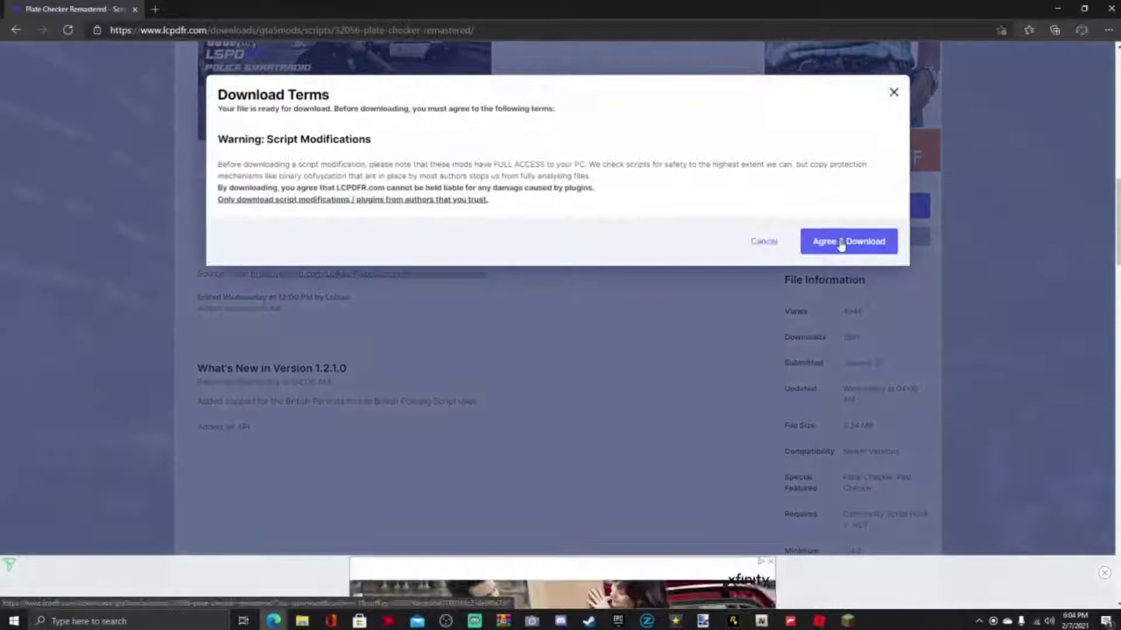
pyautogui.click(840, 242)
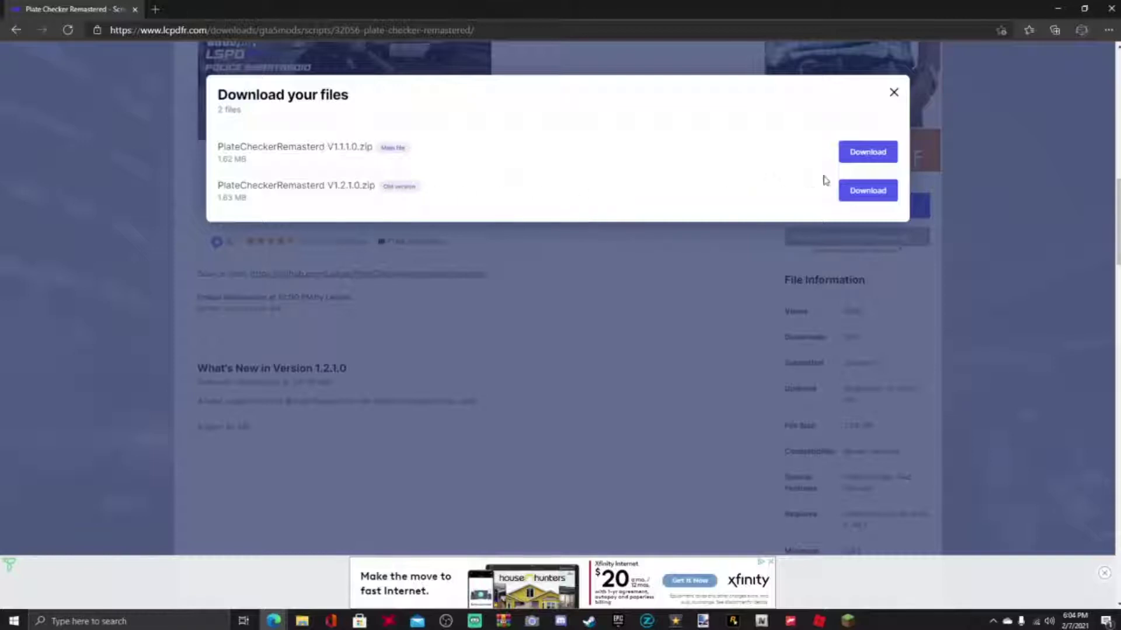
pyautogui.click(870, 194)
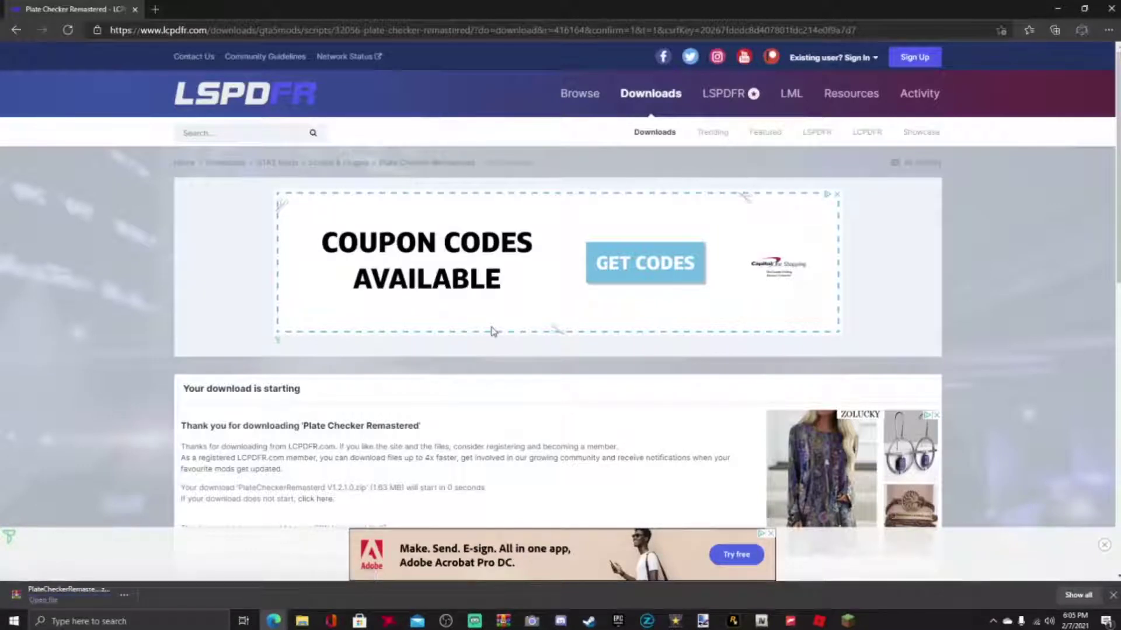
# Open the downloaded zip archive, dismiss the licence reminder, and open File Explorer.
pyautogui.click(52, 591)
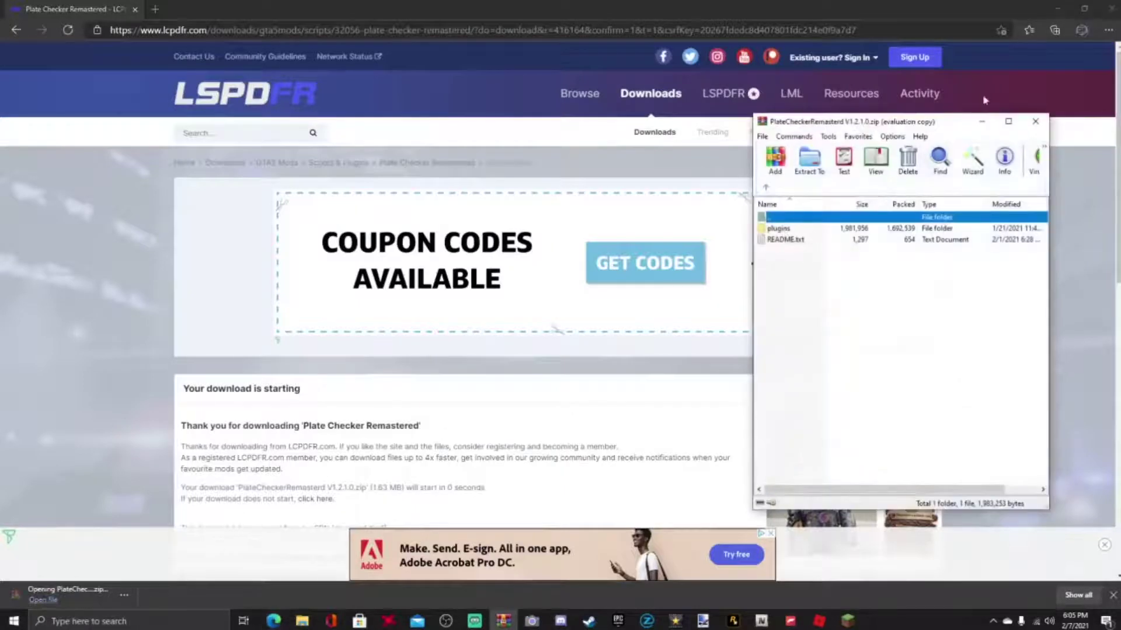
pyautogui.click(1057, 9)
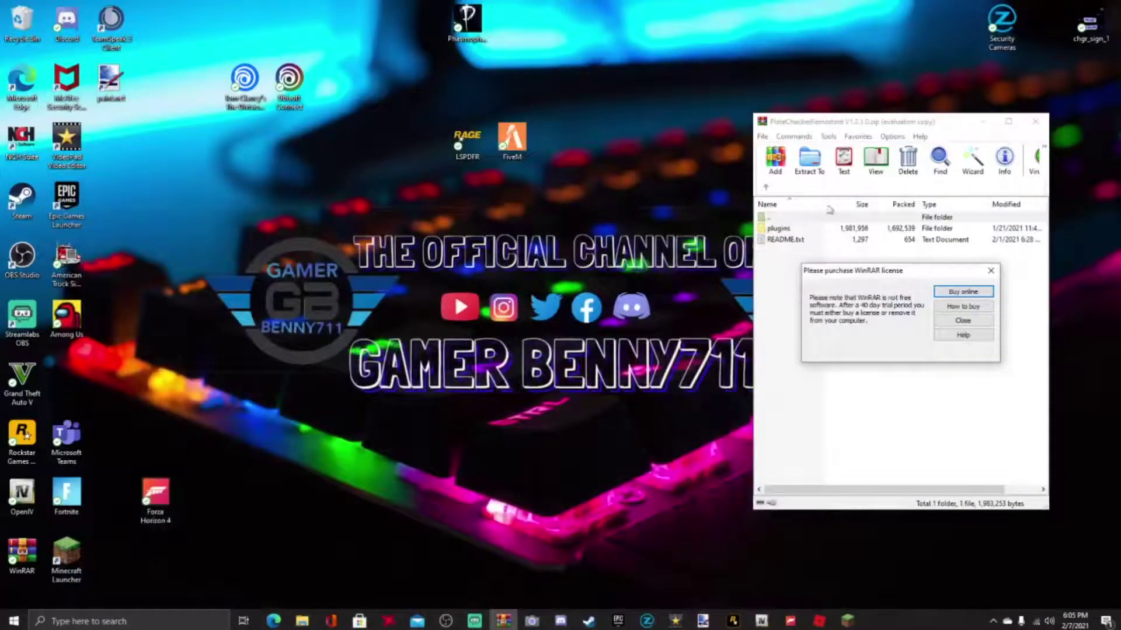
pyautogui.click(960, 322)
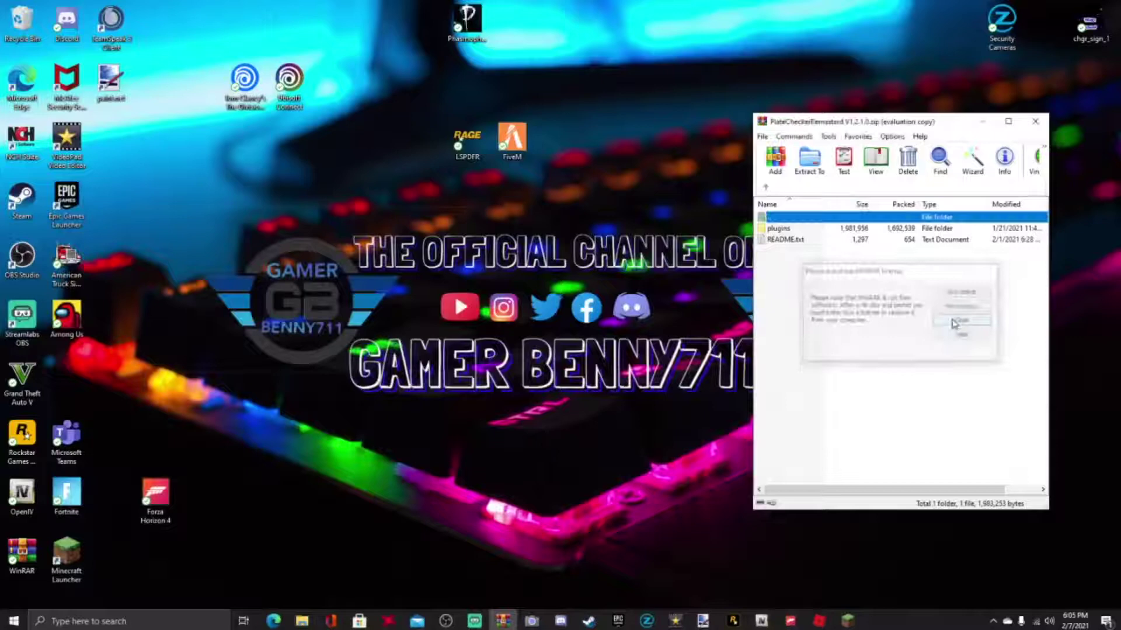
pyautogui.click(307, 623)
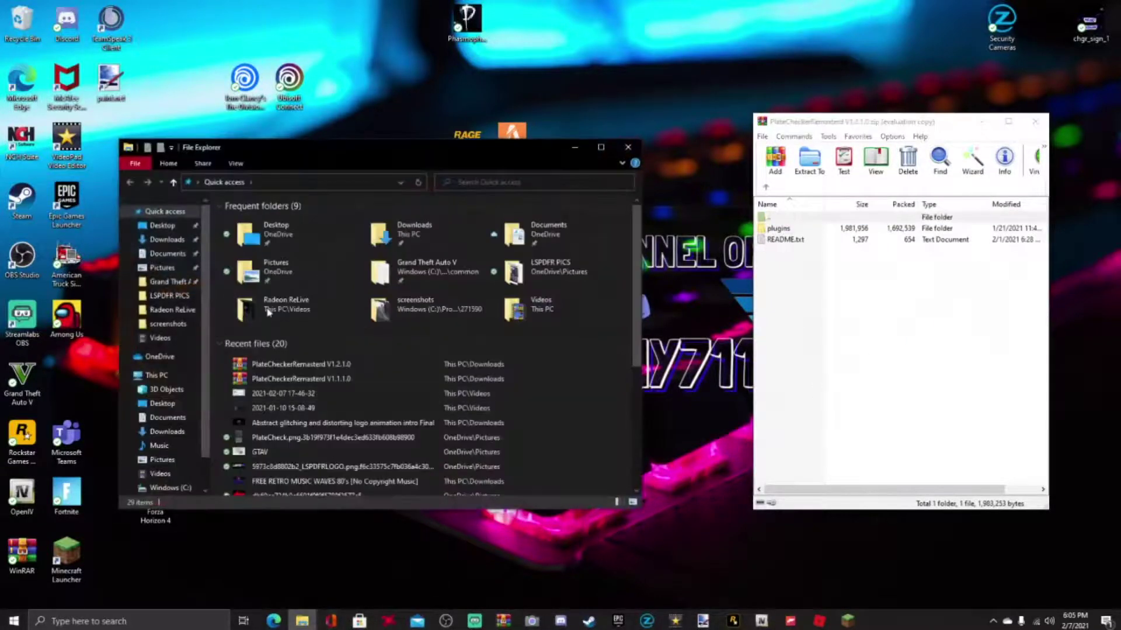
pyautogui.click(171, 282)
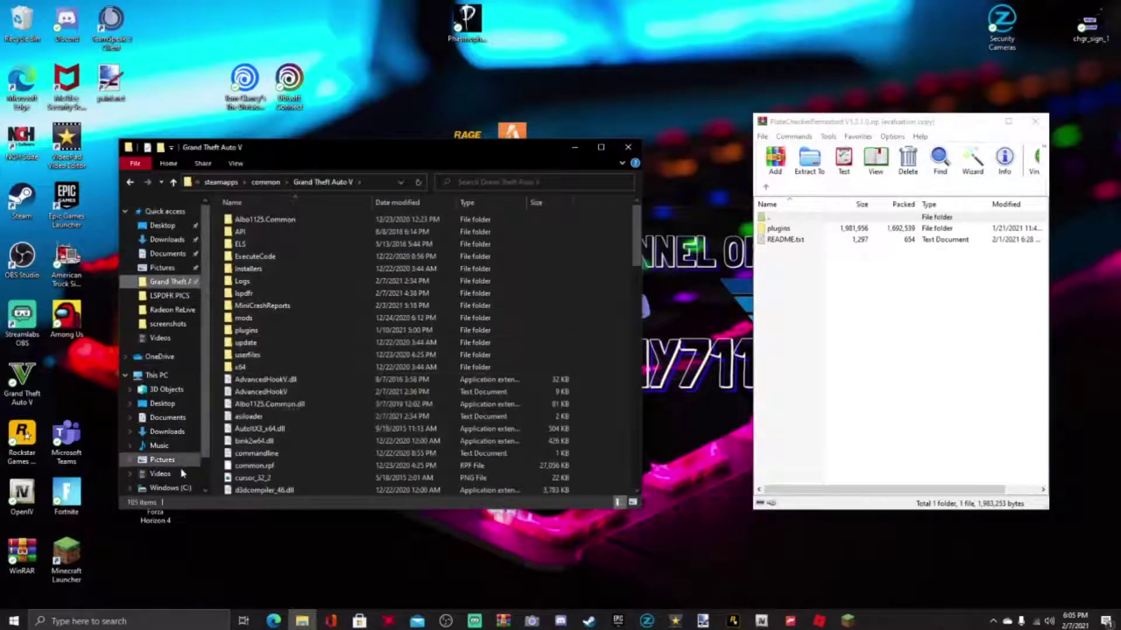
pyautogui.scroll(-1, 181, 456)
pyautogui.scroll(-1, 181, 456)
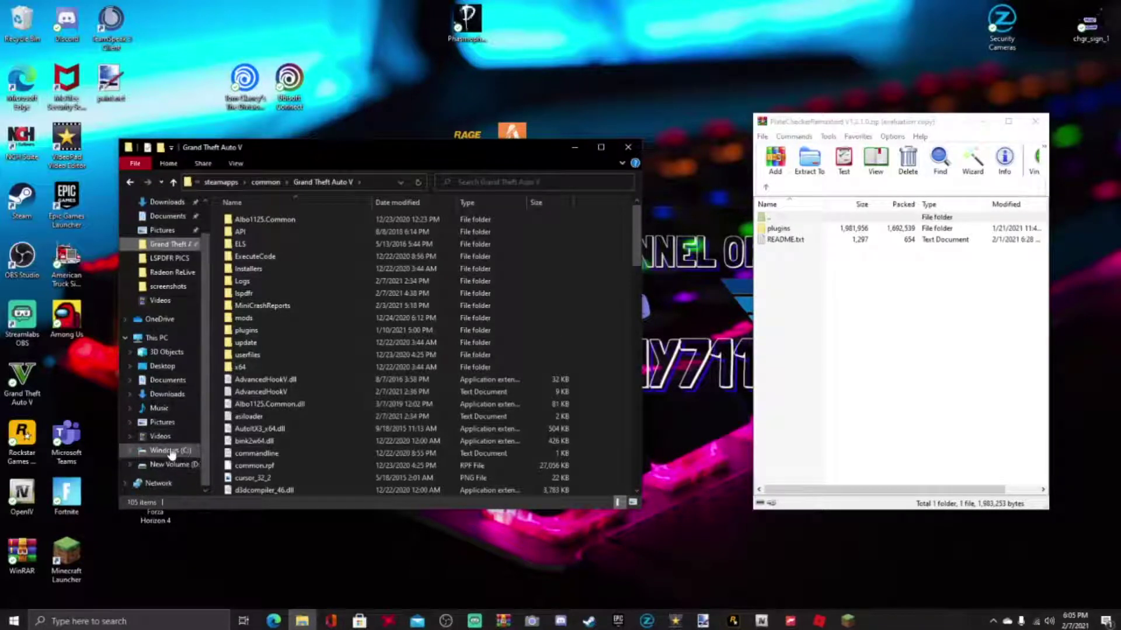
# Go to C:\Program Files (x86)\Steam\steamapps\common\Grand Theft Auto V, with the archive window beside it.
pyautogui.click(171, 452)
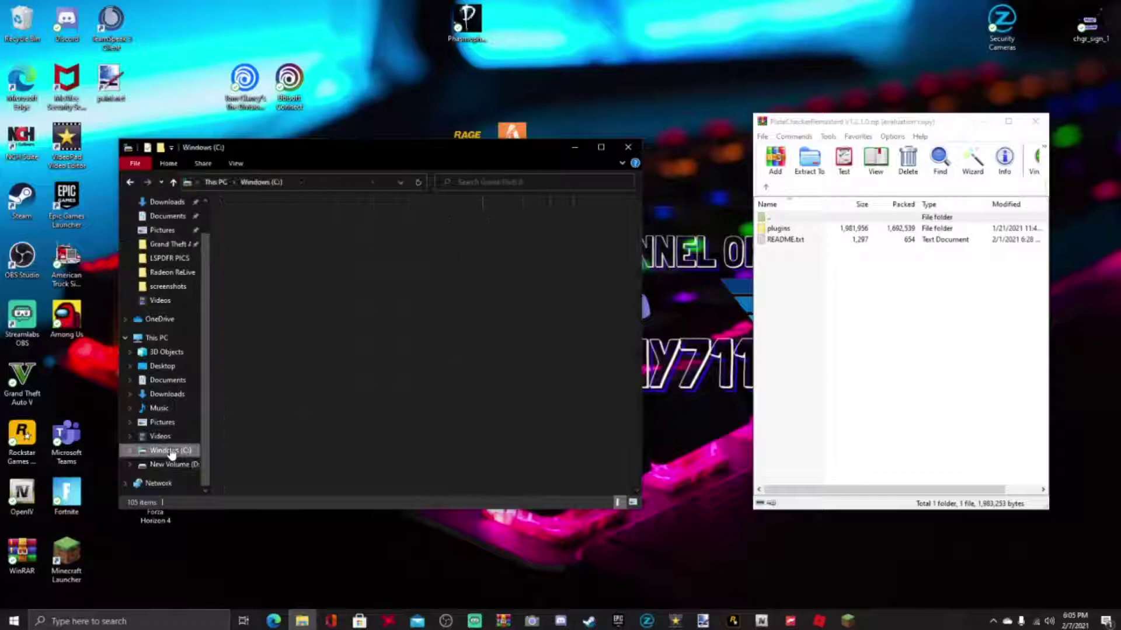
pyautogui.click(366, 259)
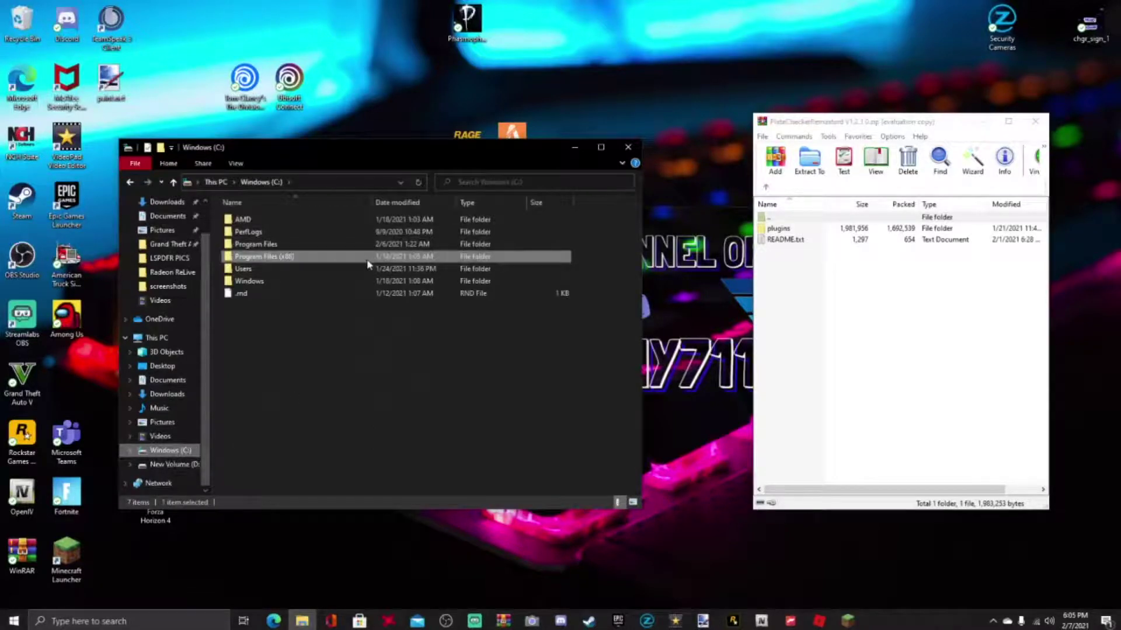
pyautogui.doubleClick(334, 260)
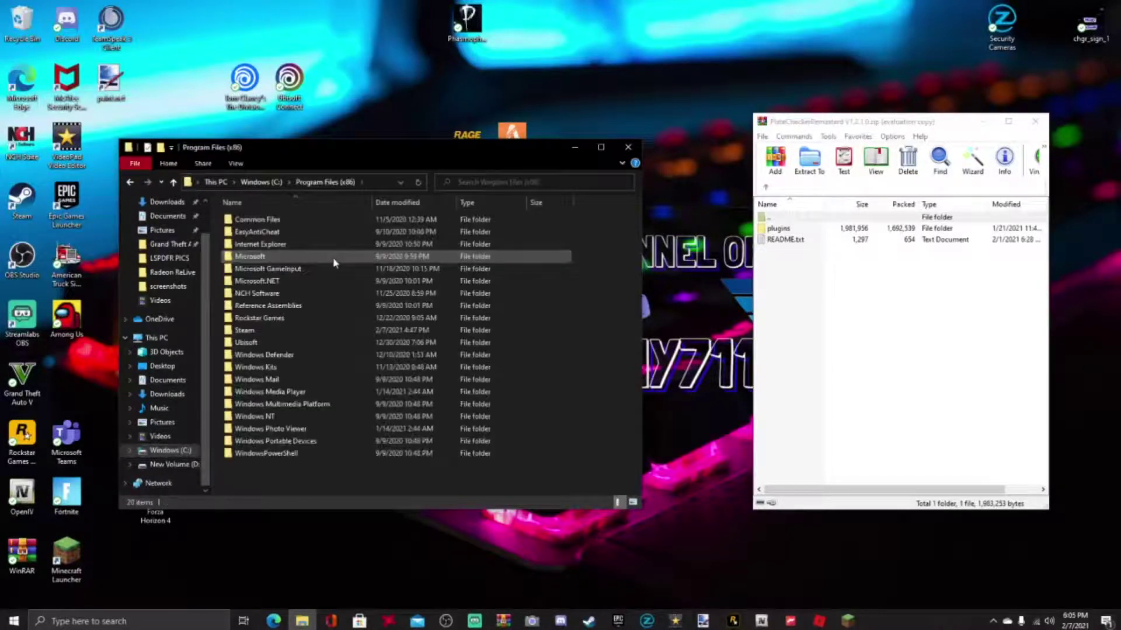
pyautogui.doubleClick(319, 329)
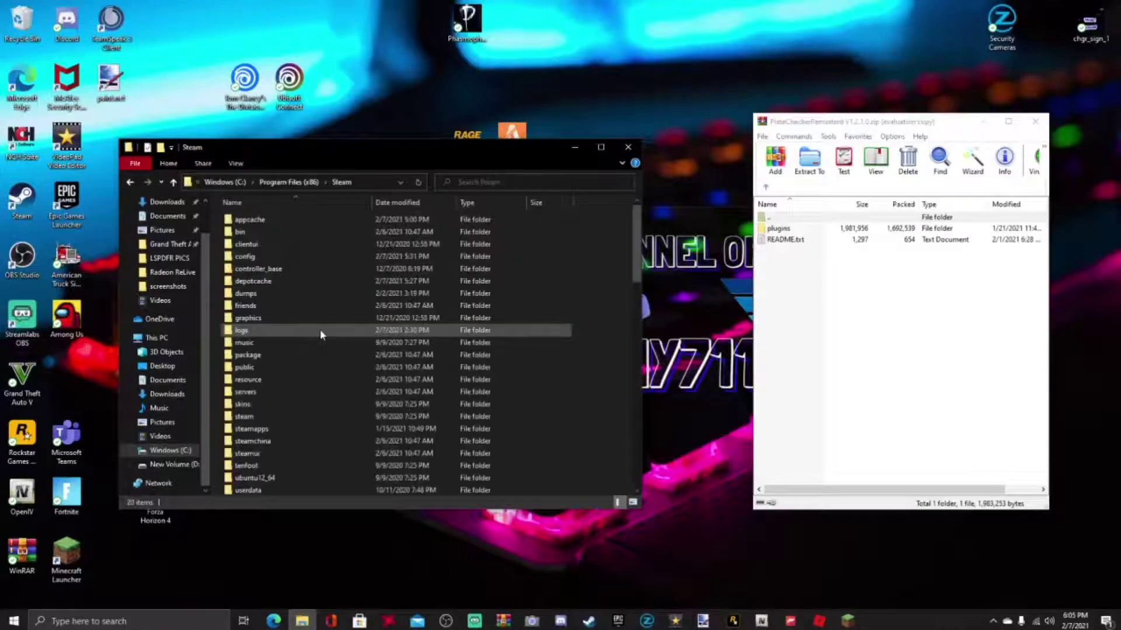
pyautogui.scroll(-3, 272, 335)
pyautogui.doubleClick(272, 332)
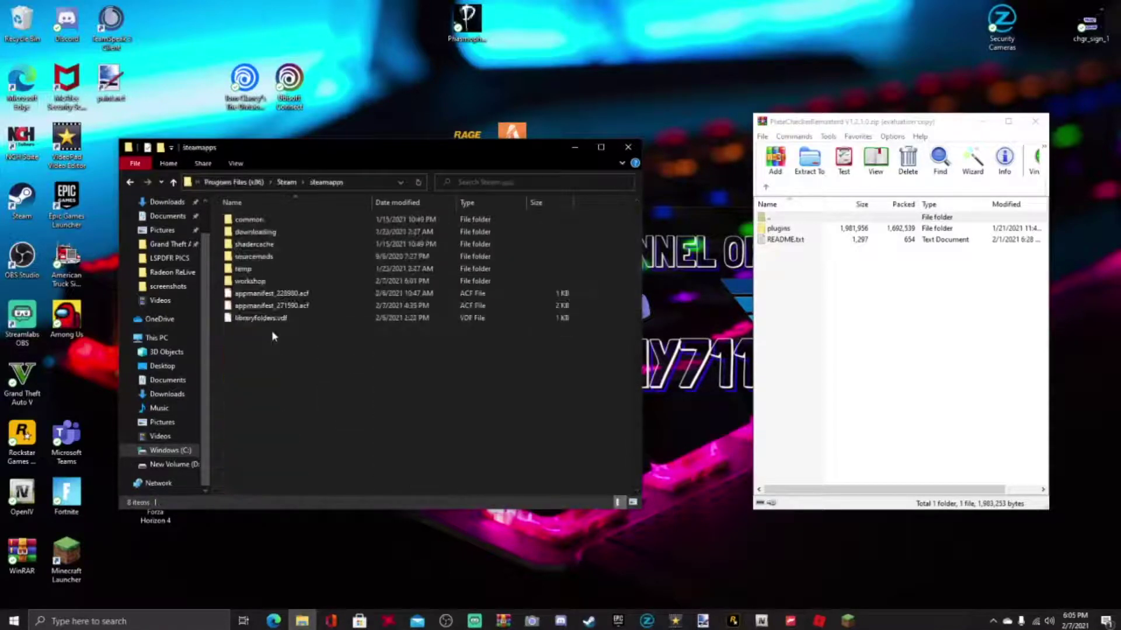
pyautogui.doubleClick(271, 224)
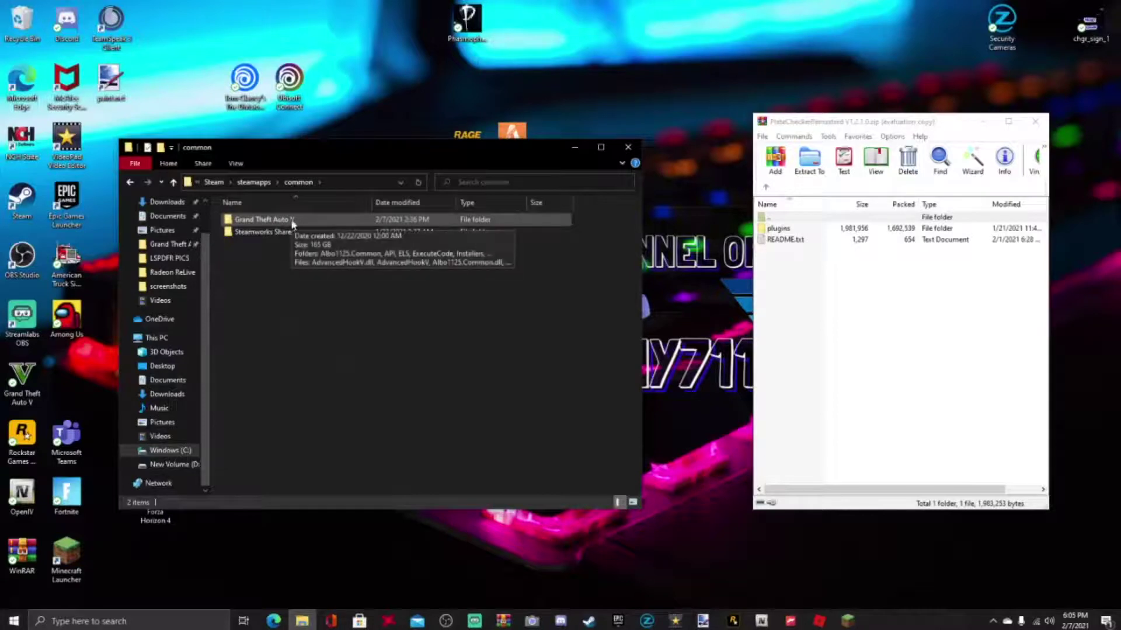
pyautogui.doubleClick(293, 224)
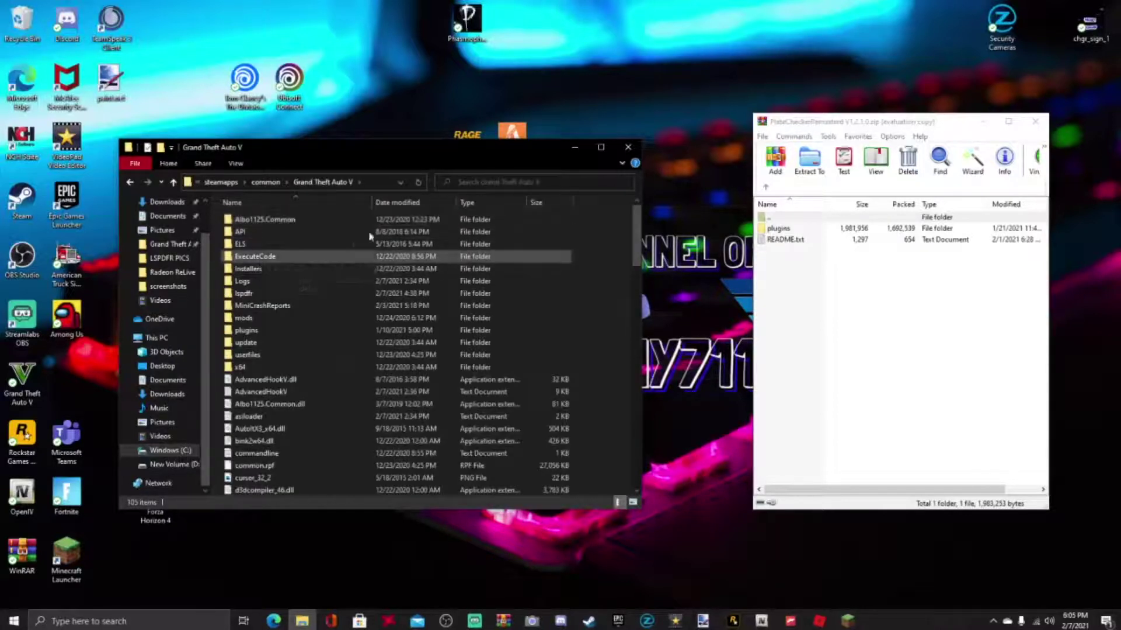
pyautogui.moveTo(374, 150)
pyautogui.mouseDown()
pyautogui.moveTo(397, 149)
pyautogui.moveTo(372, 137)
pyautogui.mouseUp()
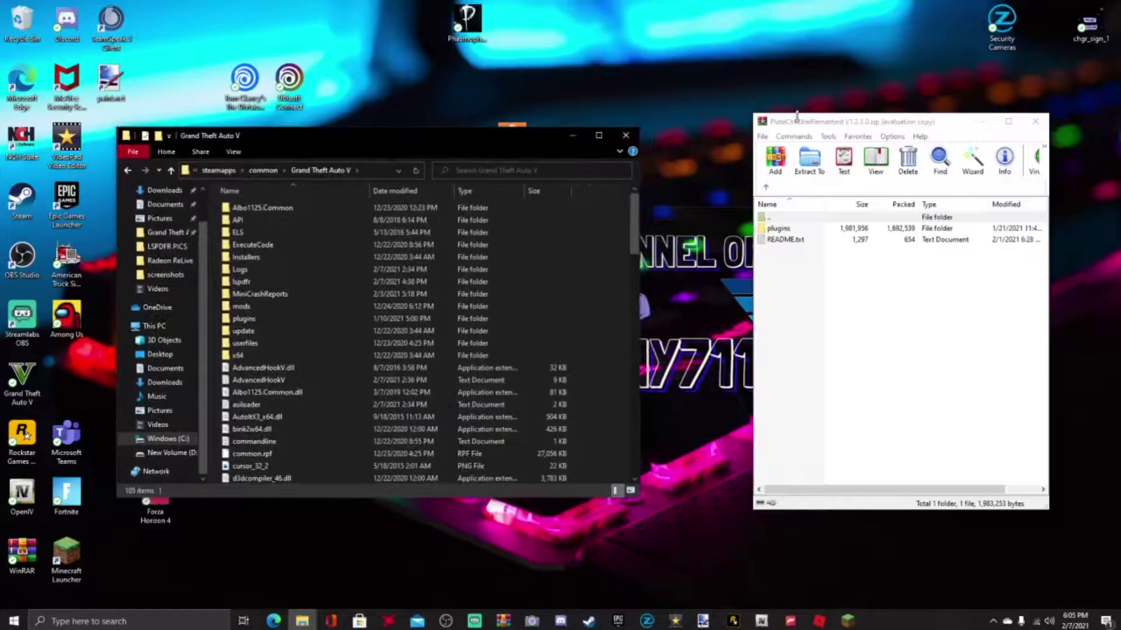
pyautogui.moveTo(796, 121); pyautogui.dragTo(732, 133)
# Open the archive's README.txt in Notepad and highlight the standard keys line.
pyautogui.doubleClick(746, 251)
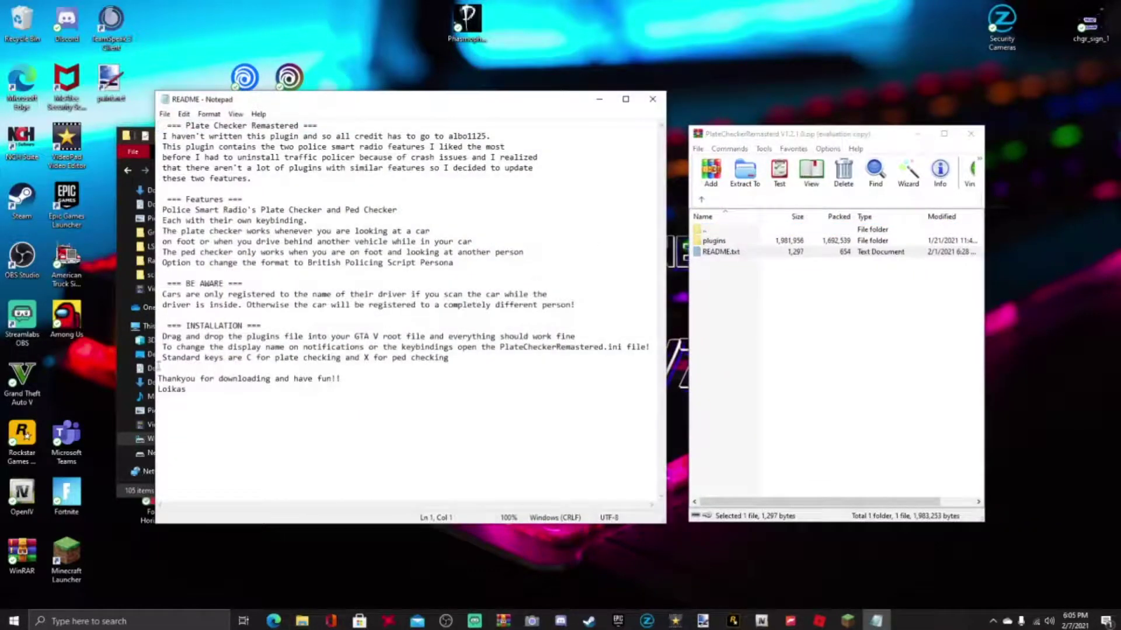
pyautogui.moveTo(158, 362); pyautogui.dragTo(444, 359)
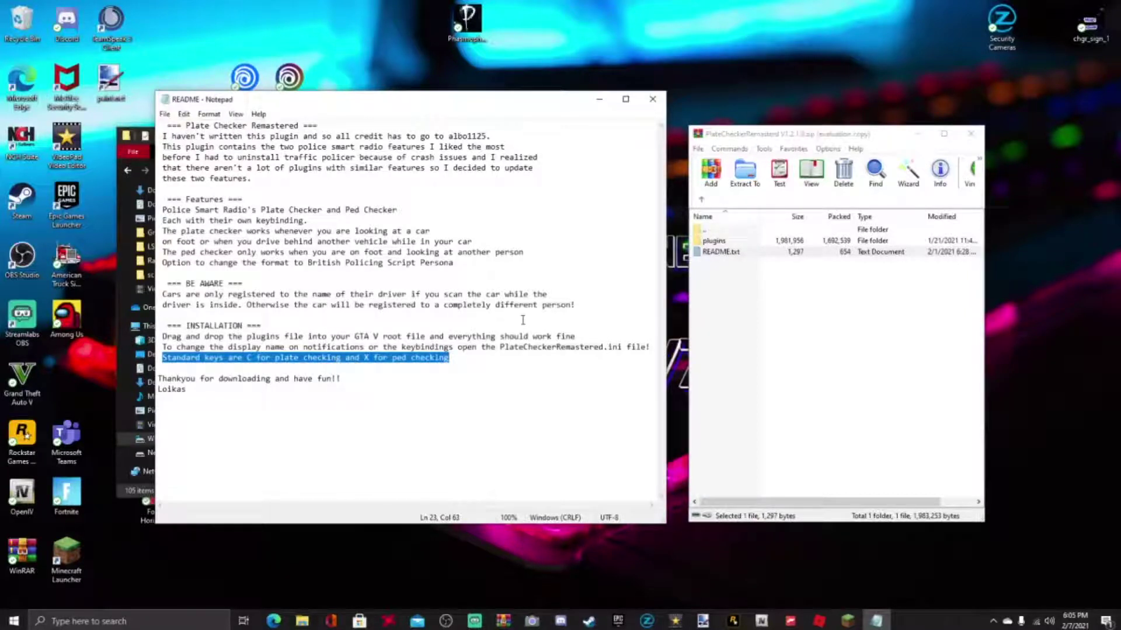
# Copy the archive's plugins folder into Grand Theft Auto V and browse plugins\LSPDFR.
pyautogui.click(653, 99)
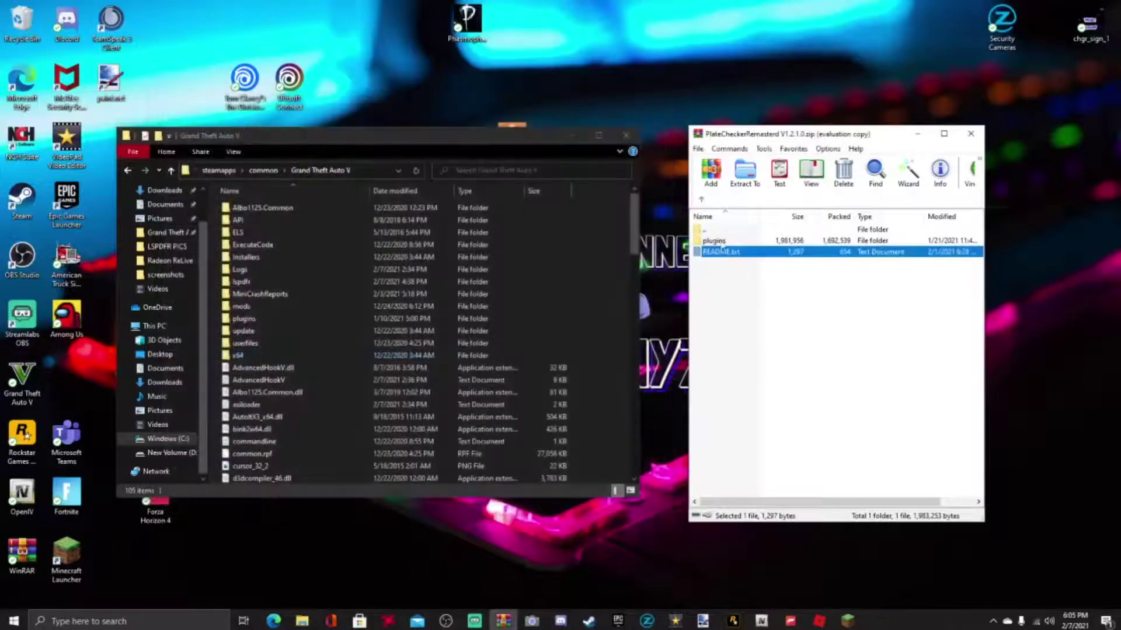
pyautogui.click(755, 284)
pyautogui.click(726, 244)
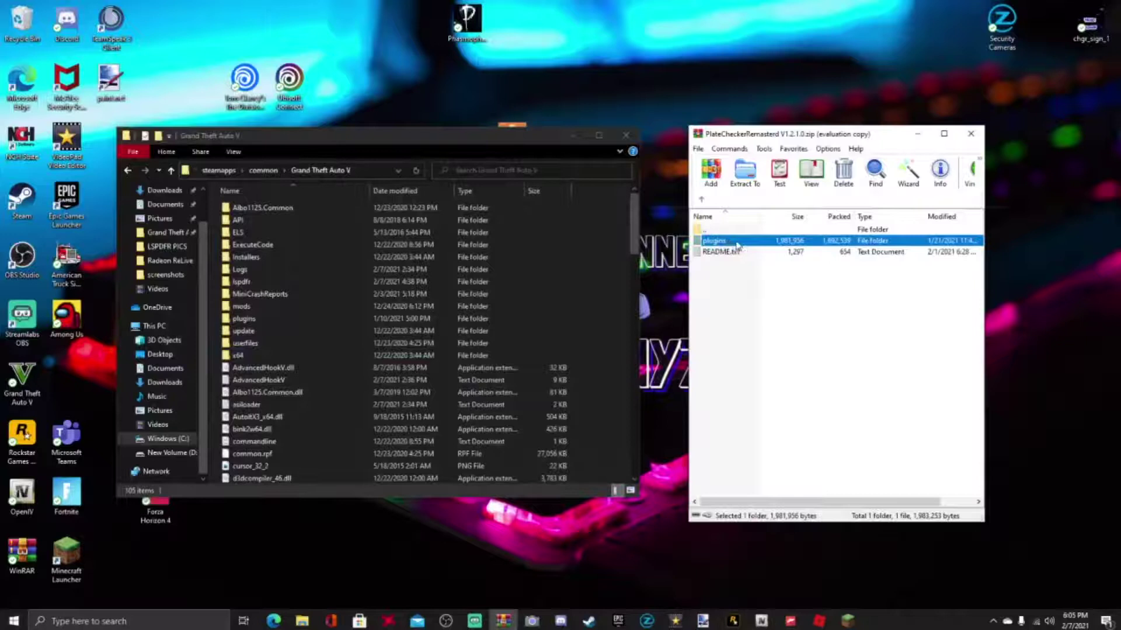
pyautogui.moveTo(736, 245); pyautogui.dragTo(611, 377)
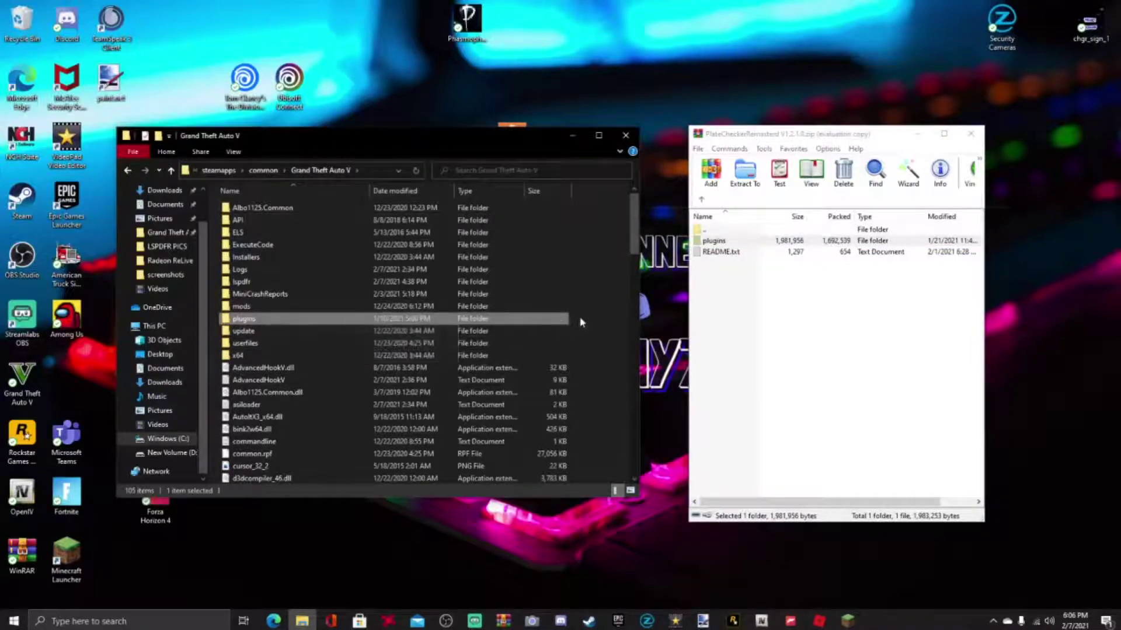
pyautogui.doubleClick(353, 320)
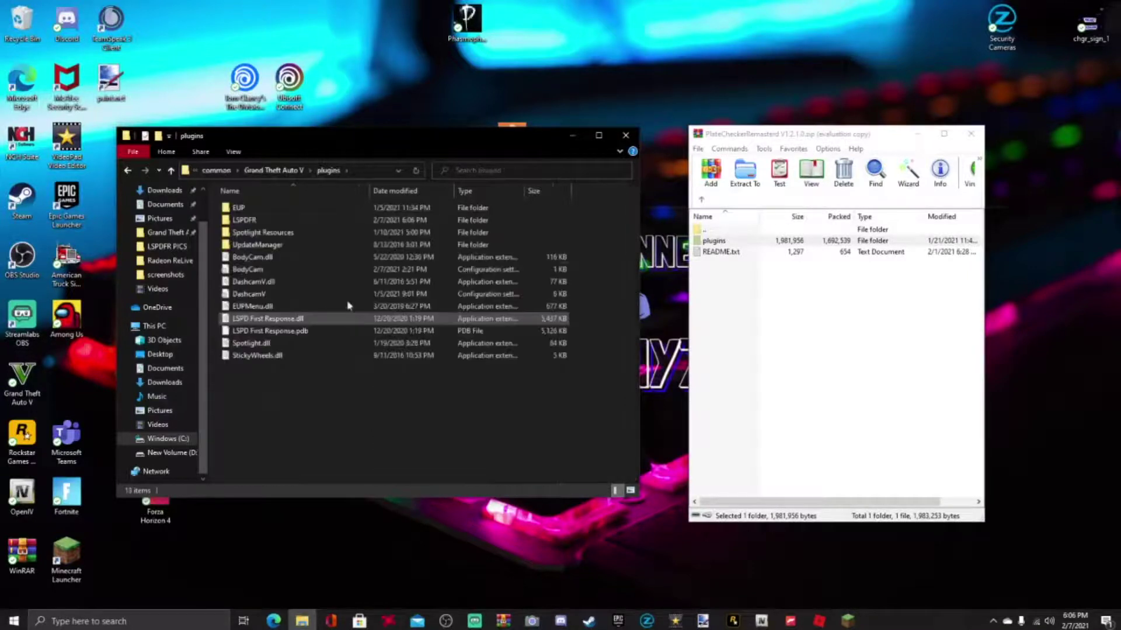
pyautogui.doubleClick(301, 219)
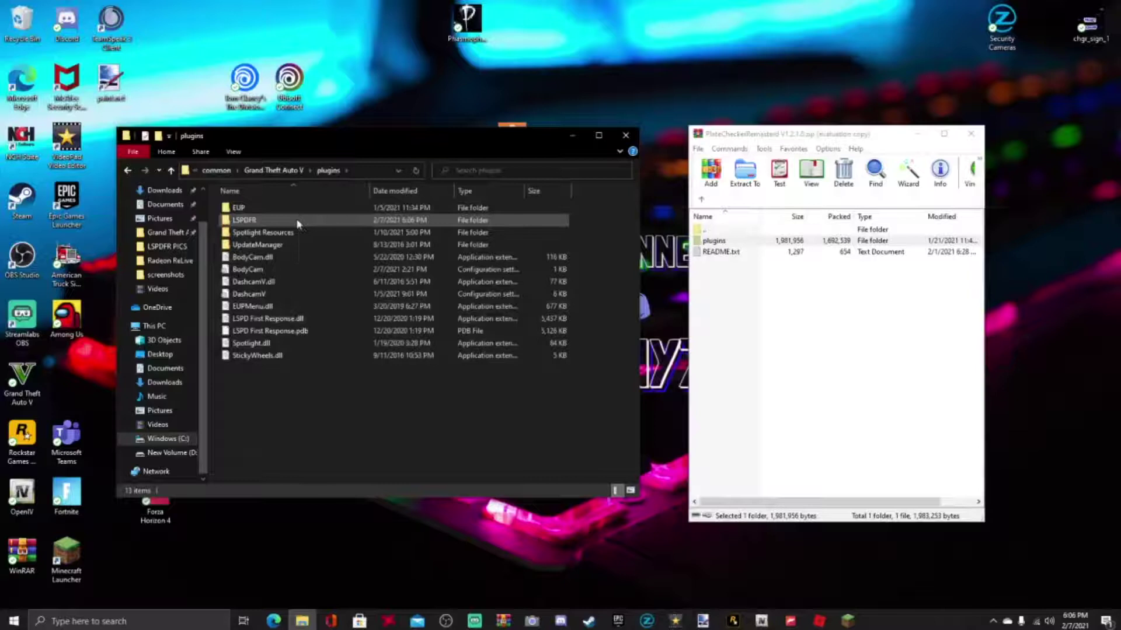
pyautogui.scroll(-5, 357, 384)
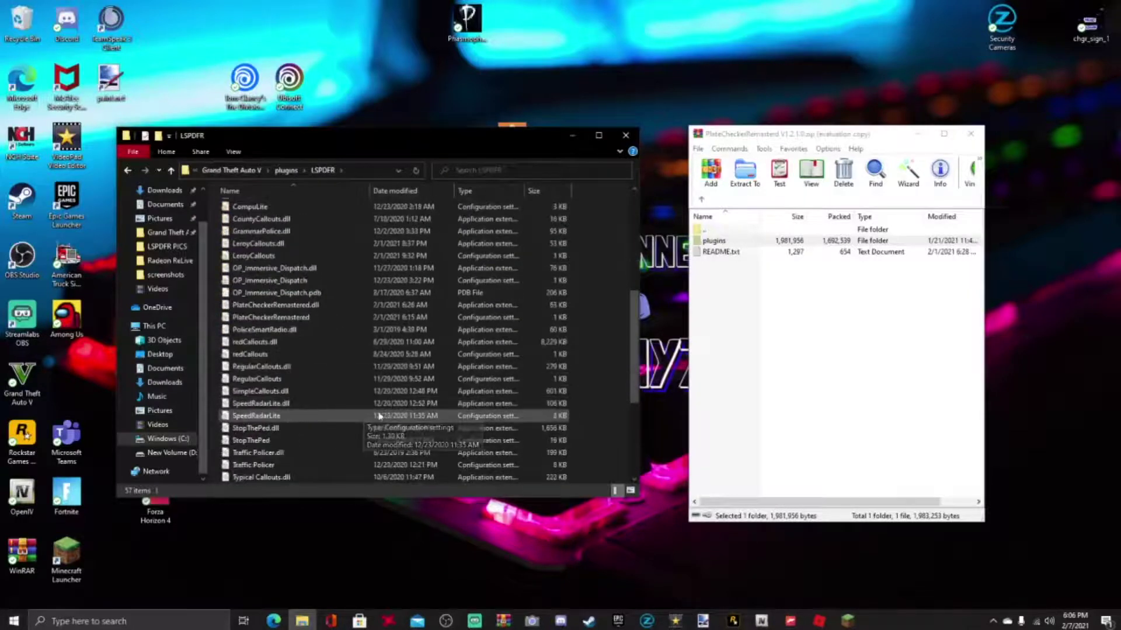
pyautogui.scroll(-2, 272, 319)
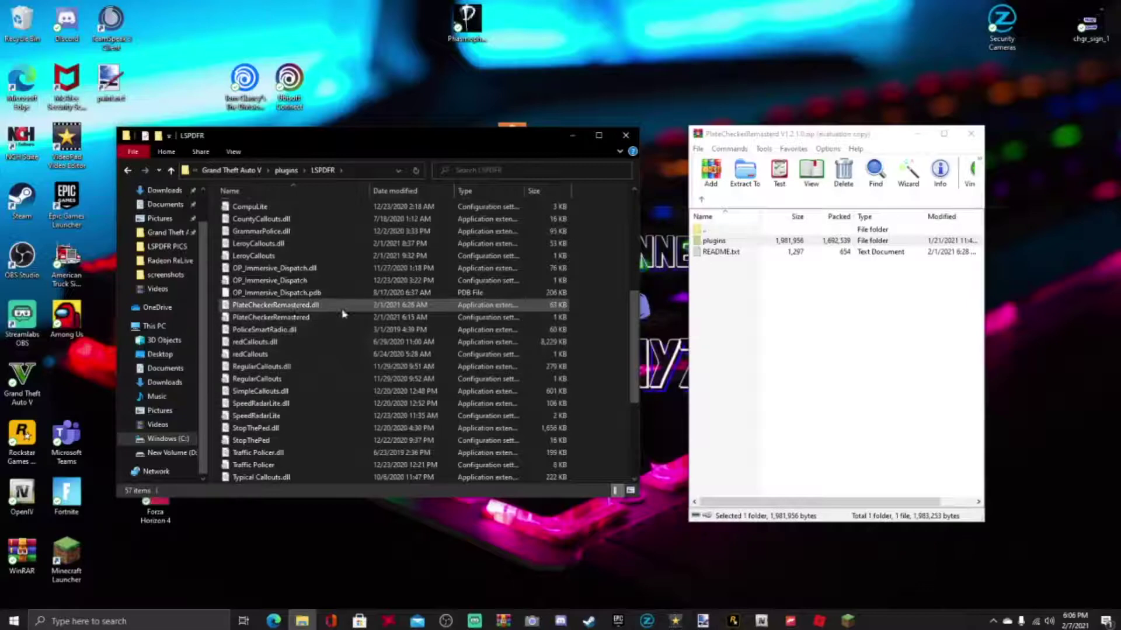
pyautogui.doubleClick(310, 316)
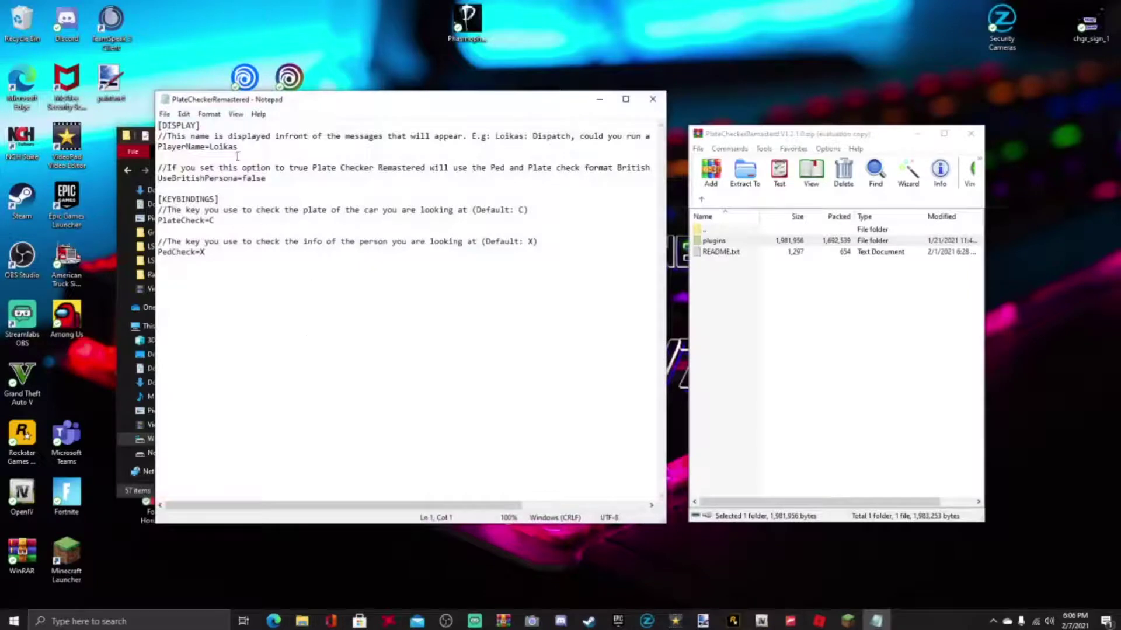
pyautogui.moveTo(238, 147); pyautogui.dragTo(212, 151)
pyautogui.click(270, 182)
pyautogui.moveTo(217, 222); pyautogui.dragTo(210, 220)
pyautogui.click(228, 220)
pyautogui.click(164, 117)
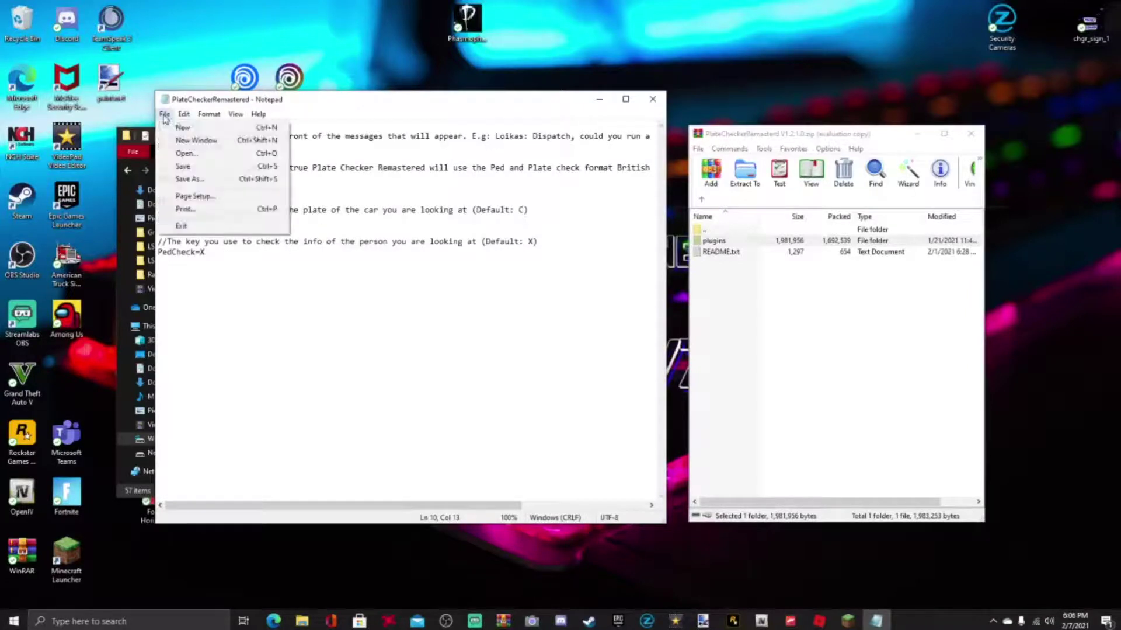
pyautogui.click(335, 183)
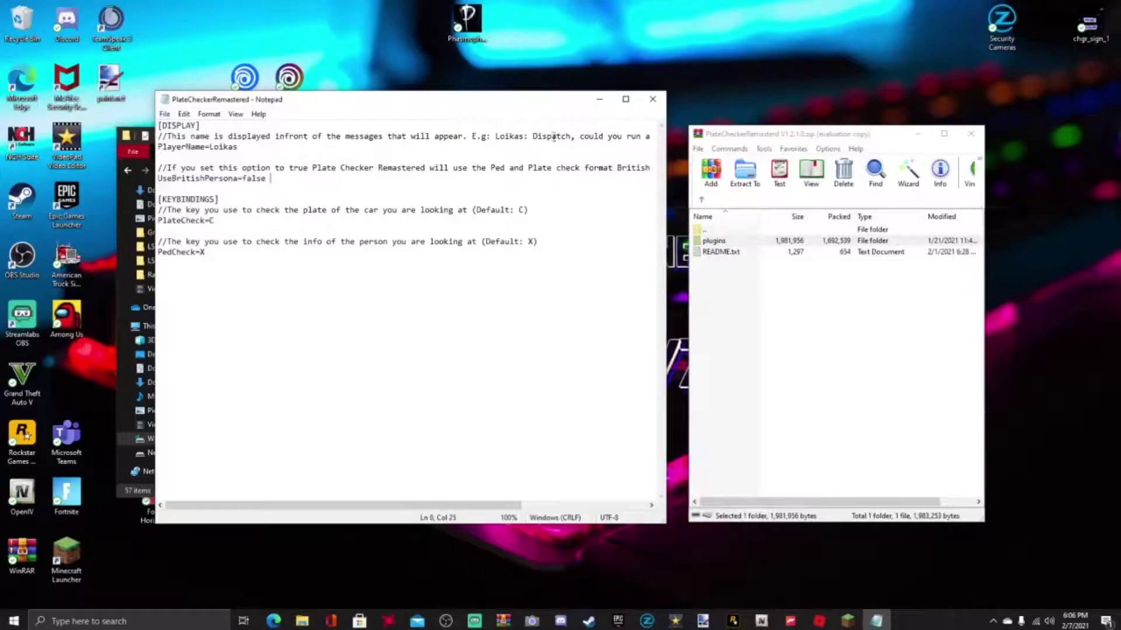
pyautogui.click(653, 99)
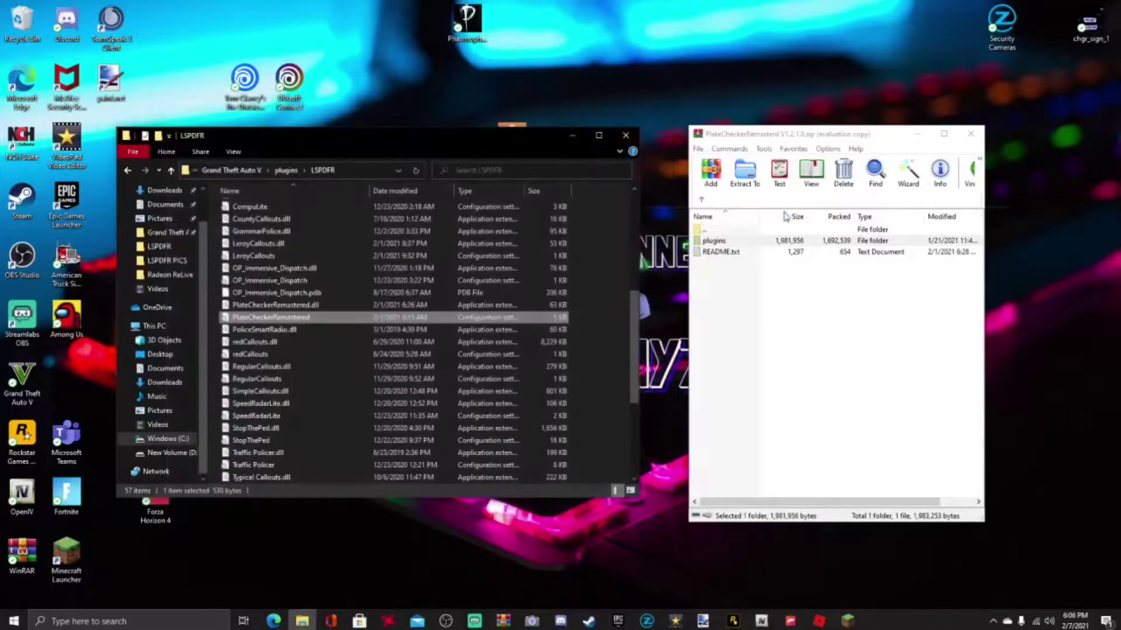
# Close the PlateCheckerRemastered WinRAR archive window.
pyautogui.click(970, 135)
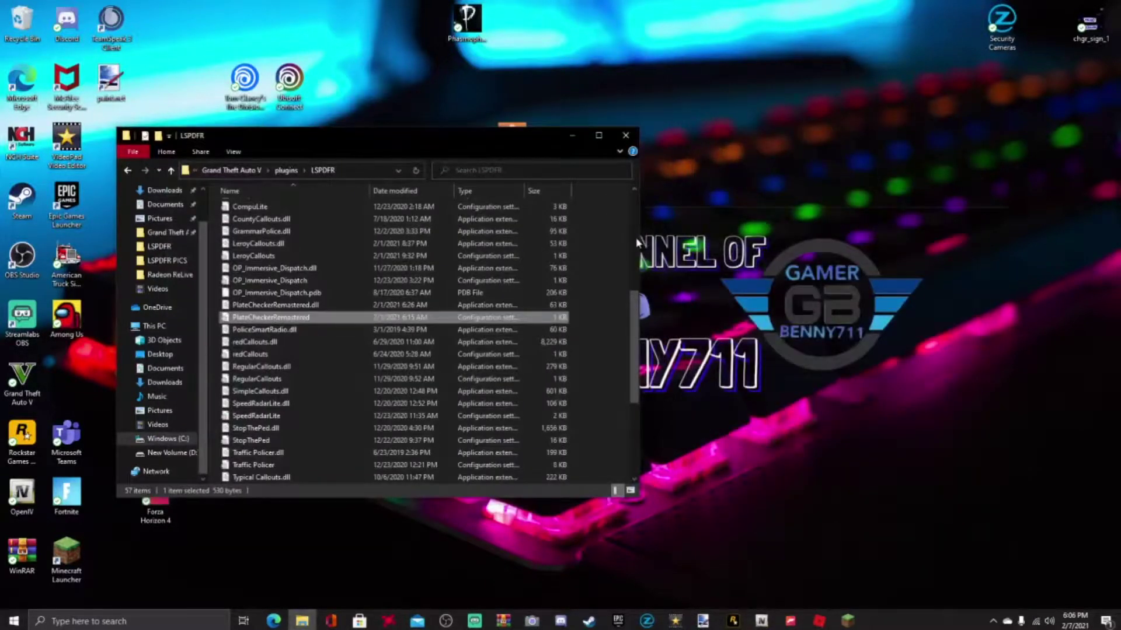